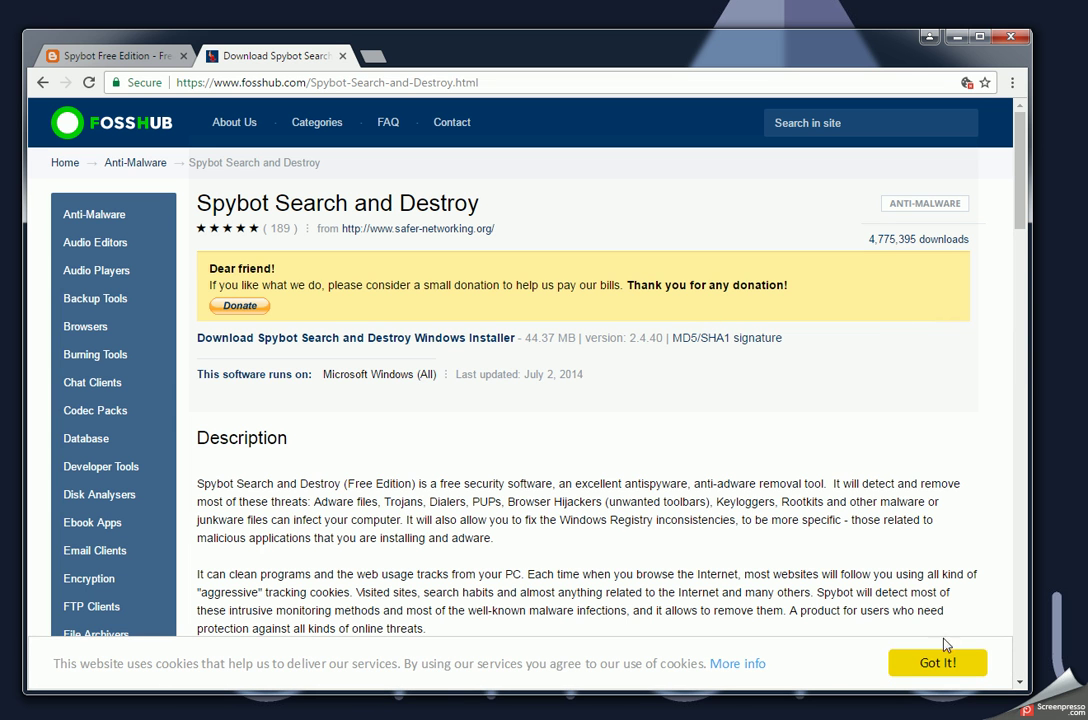
Dismiss the cookie notice and download the Spybot Search and Destroy Windows installer.
left_click(930, 662)
scroll(810, 401, "down", 1)
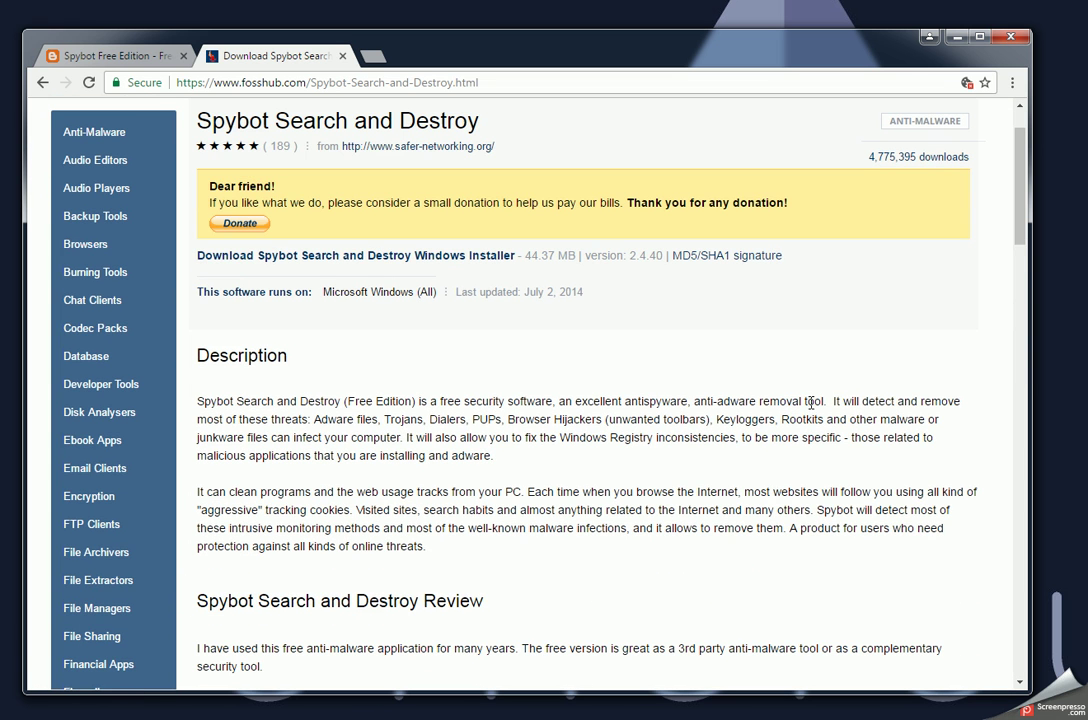
mouse_move(1020, 185)
left_mouse_down()
mouse_move(1006, 625)
mouse_move(1027, 216)
mouse_move(1040, 176)
left_mouse_up()
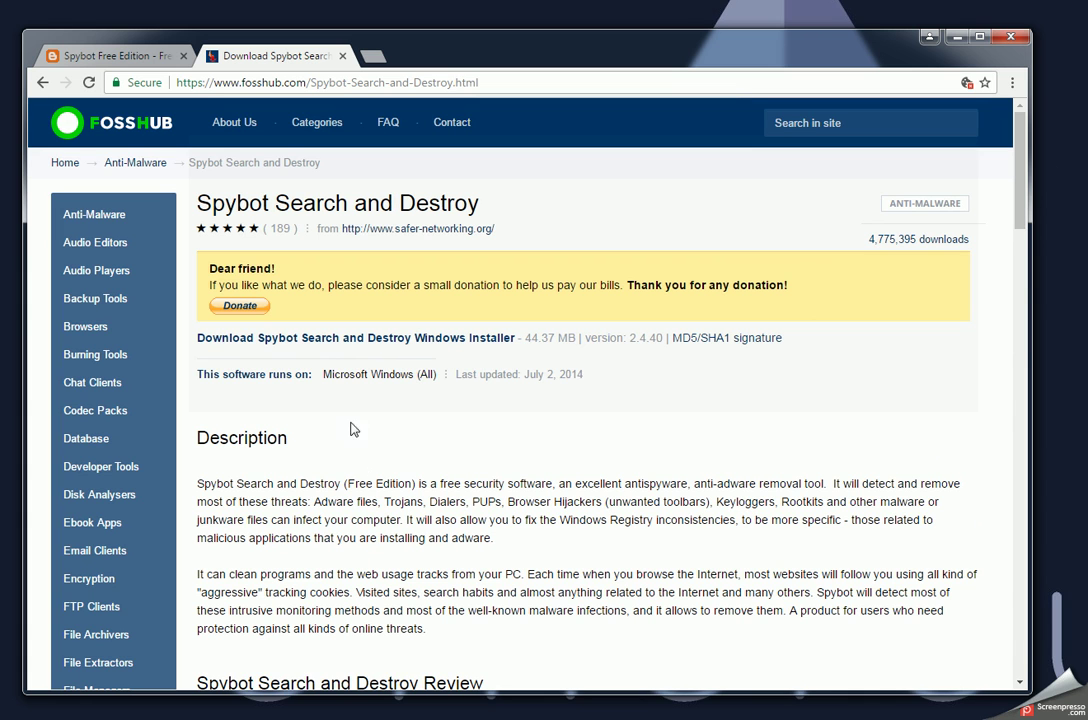
left_click(381, 340)
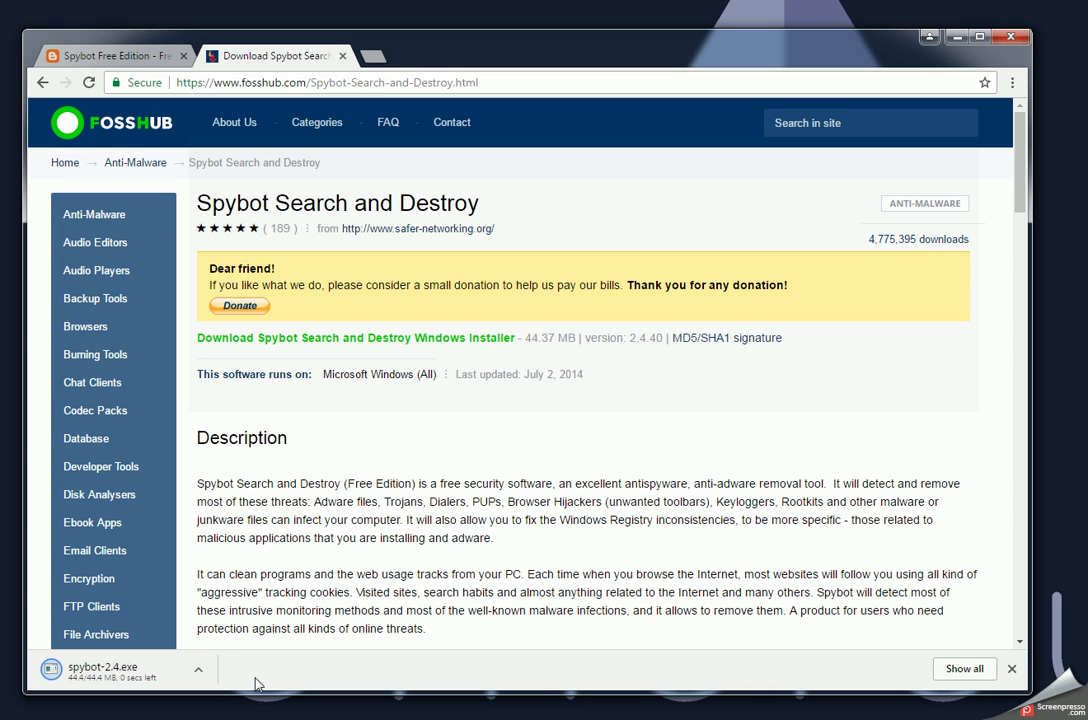
Run the downloaded spybot-2.4.exe, minimize the browser, and accept English as the setup language.
left_click(91, 670)
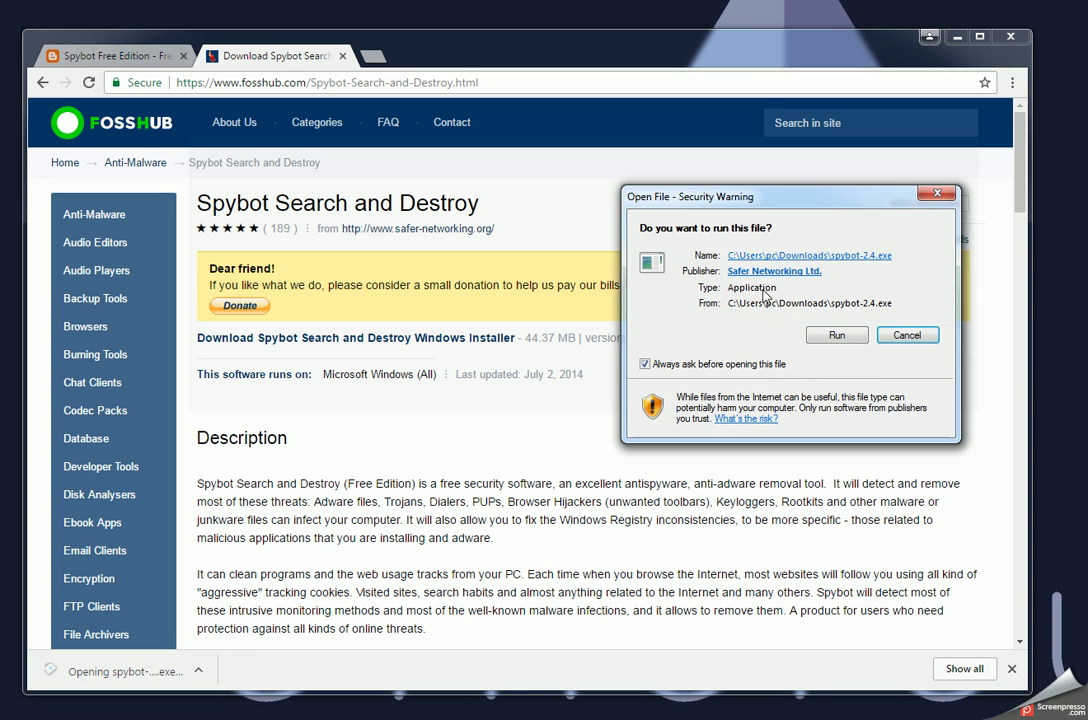
left_click(834, 338)
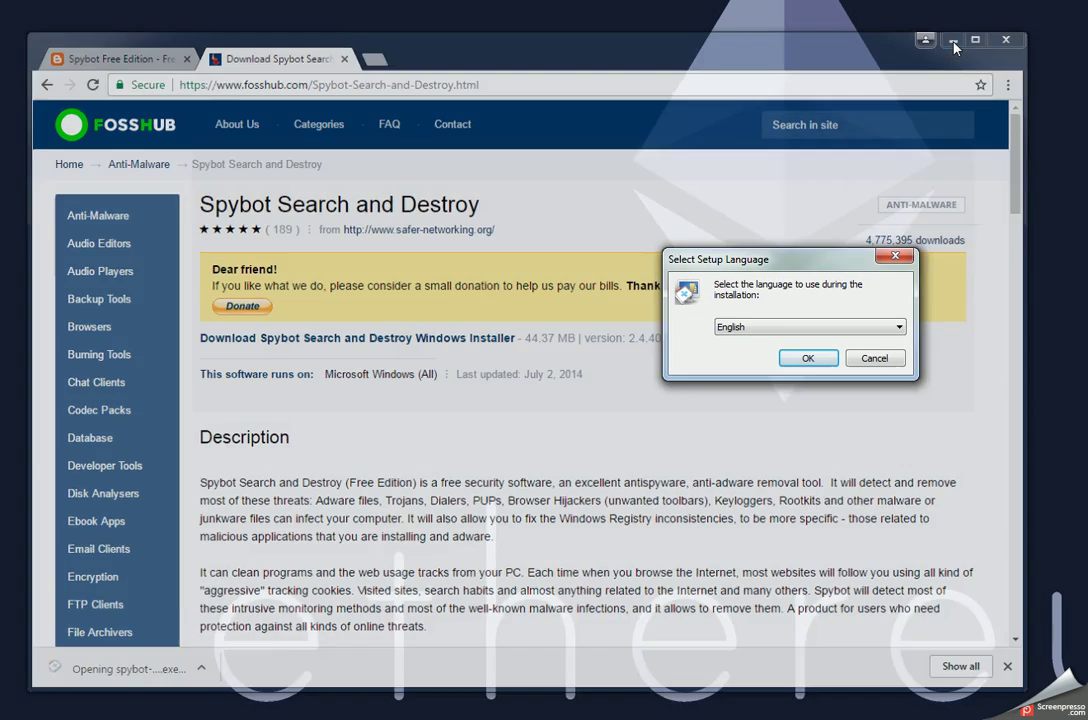
left_click(955, 47)
left_click_drag(816, 257, 327, 141)
left_click(331, 224)
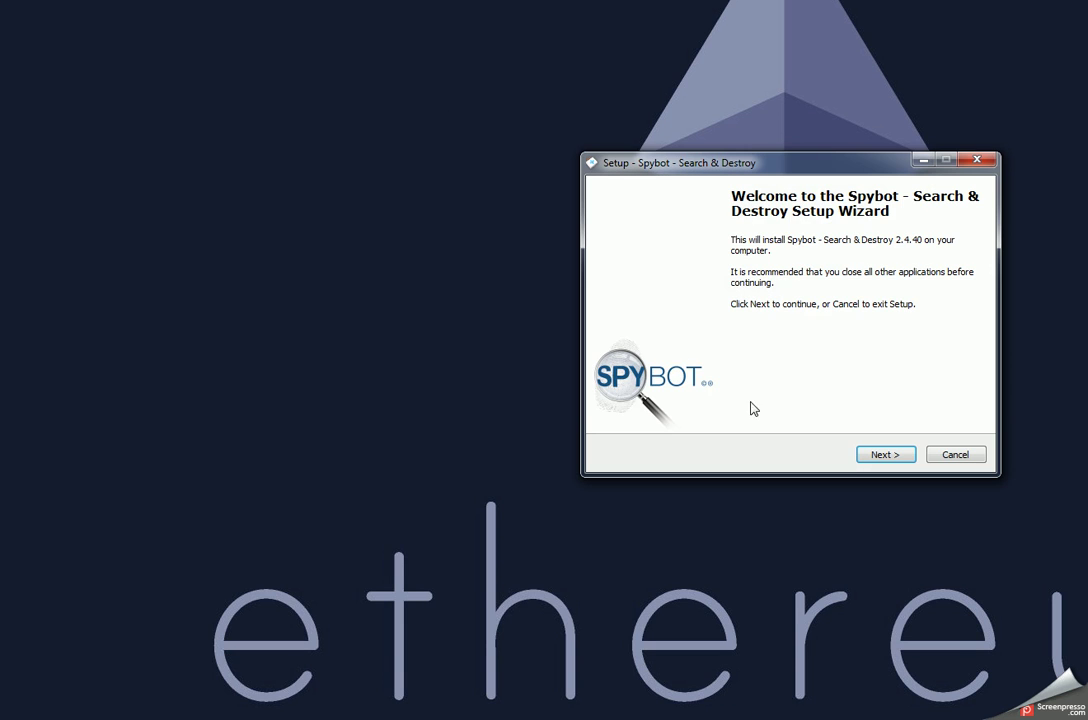
Proceed through setup with personal use, deciding on a donation later, and the mode that protects without needing attention.
left_click(864, 455)
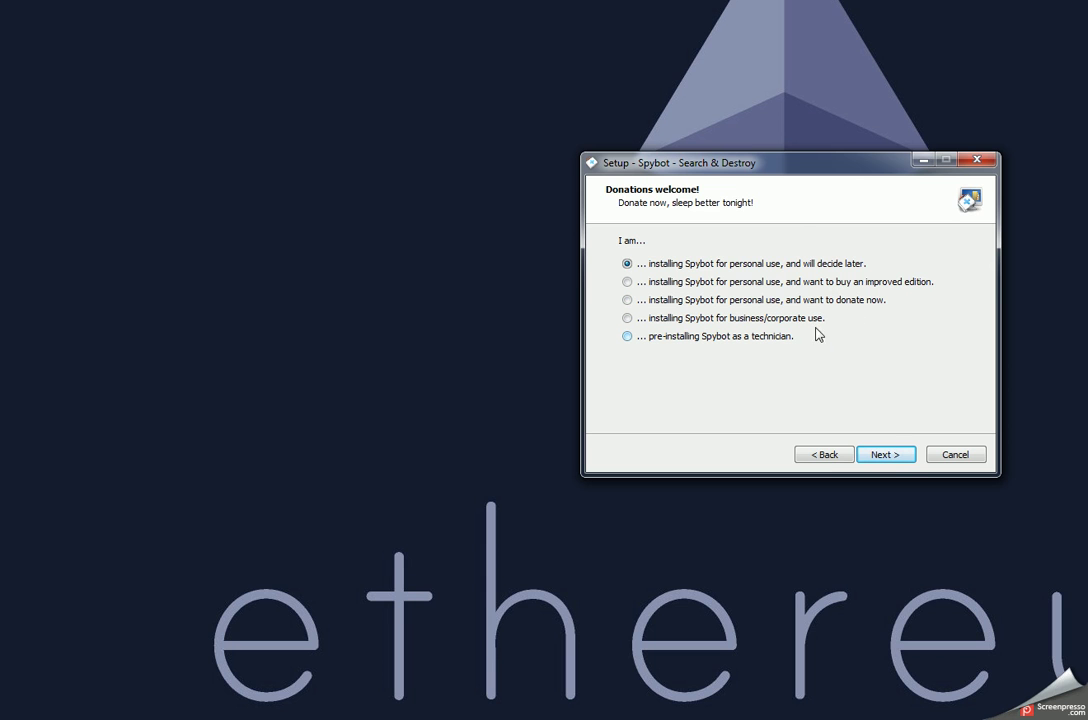
left_click(886, 454)
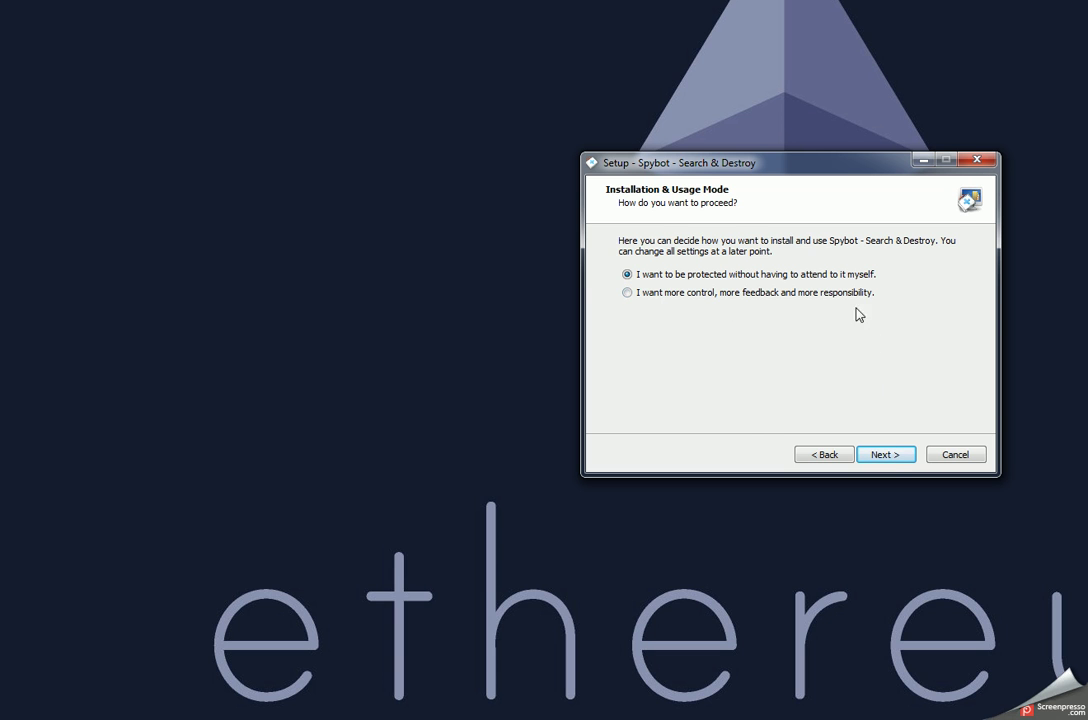
left_click(887, 455)
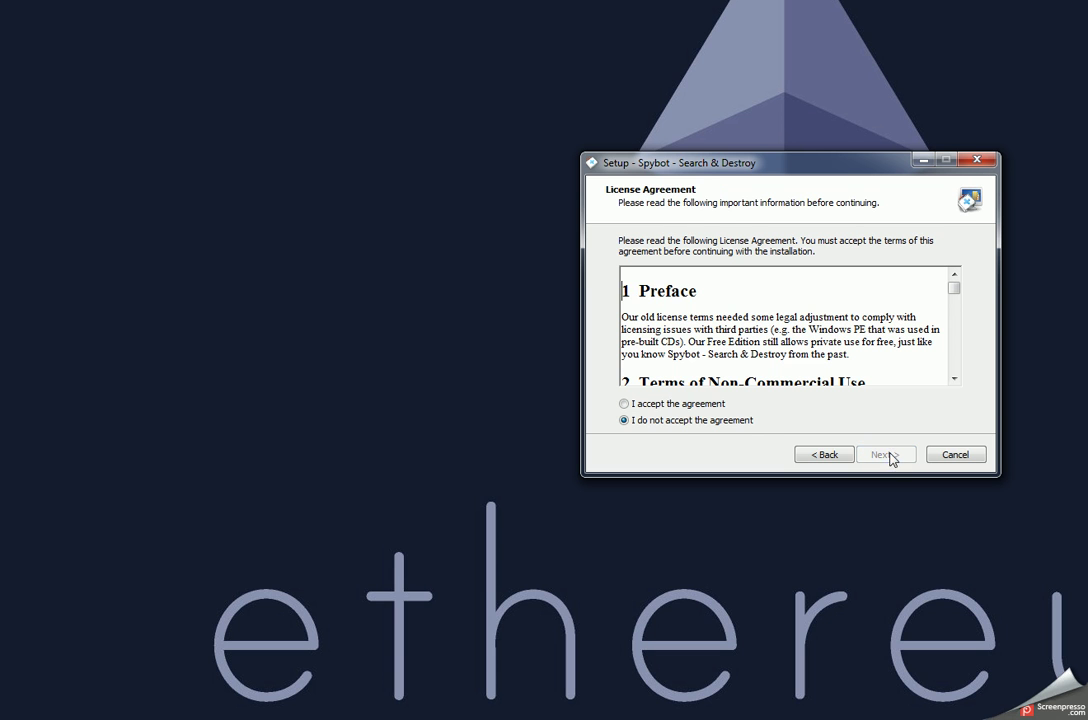
Accept the license agreement and start the full installation of Spybot - Search & Destroy.
left_click(678, 404)
left_click_drag(954, 288, 960, 376)
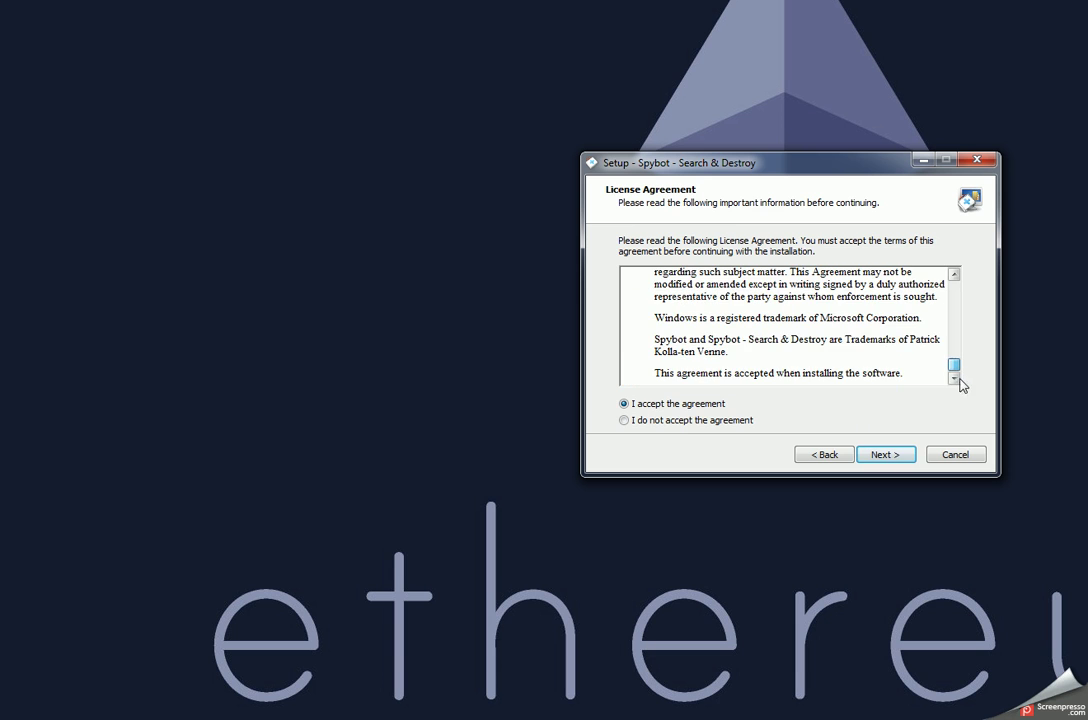
left_click(887, 455)
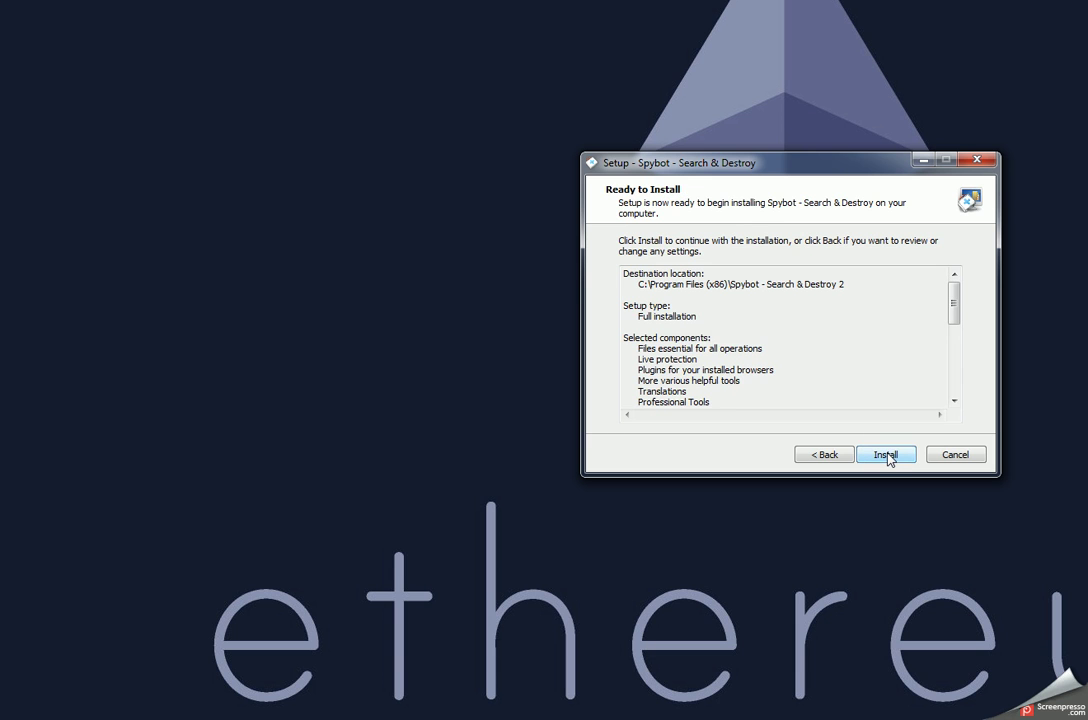
left_click(886, 455)
left_click_drag(772, 159, 389, 87)
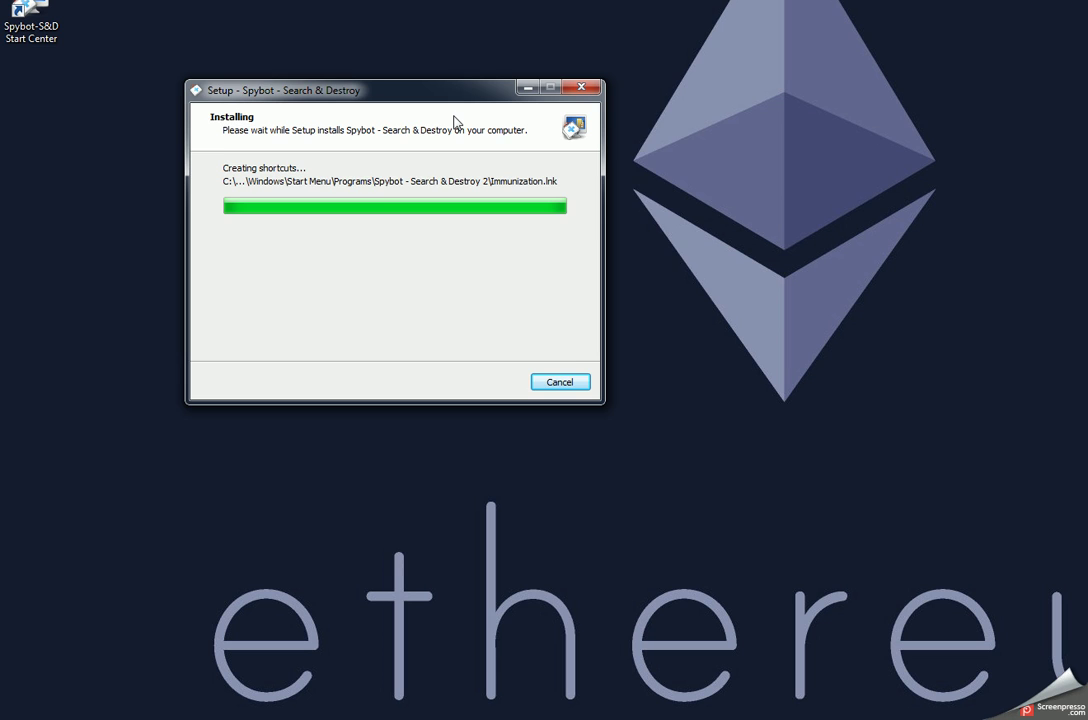
Finish the setup wizard with Open Start Center and Check for new malware signatures both enabled.
left_click_drag(378, 97, 455, 122)
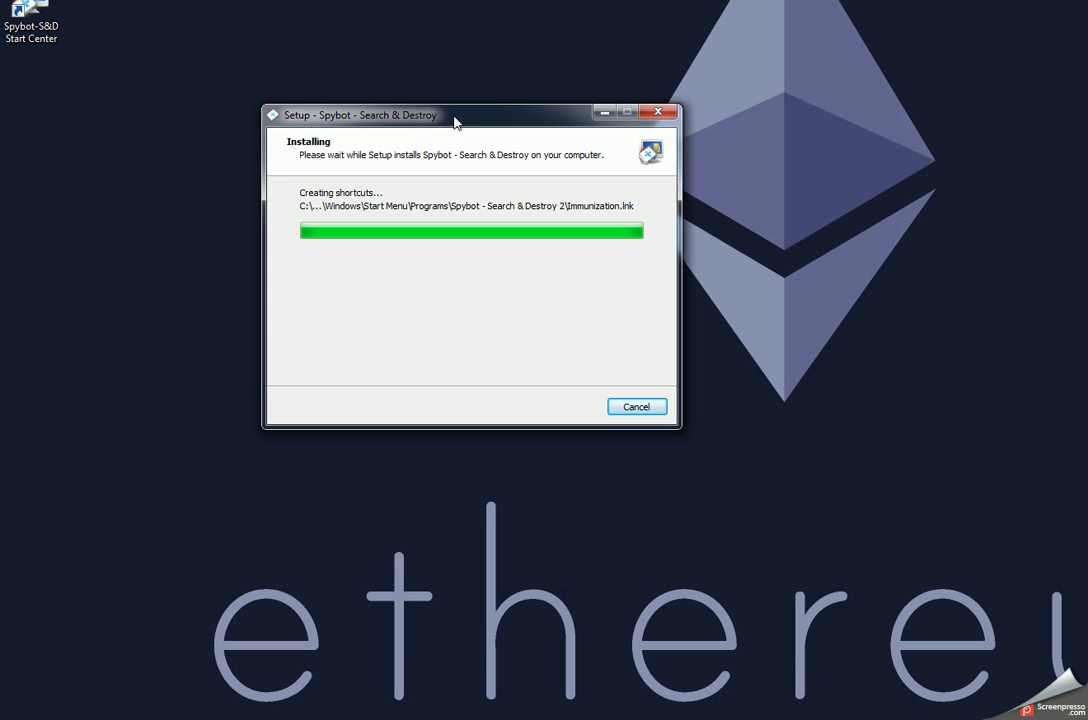
left_click_drag(455, 122, 689, 97)
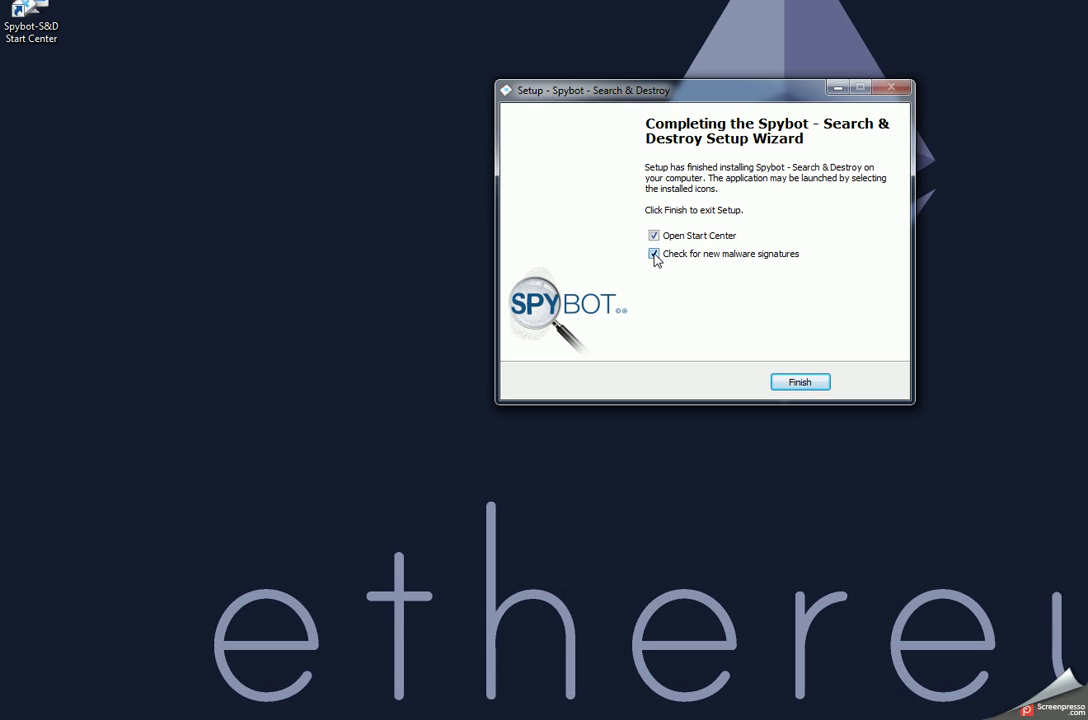
left_click(799, 381)
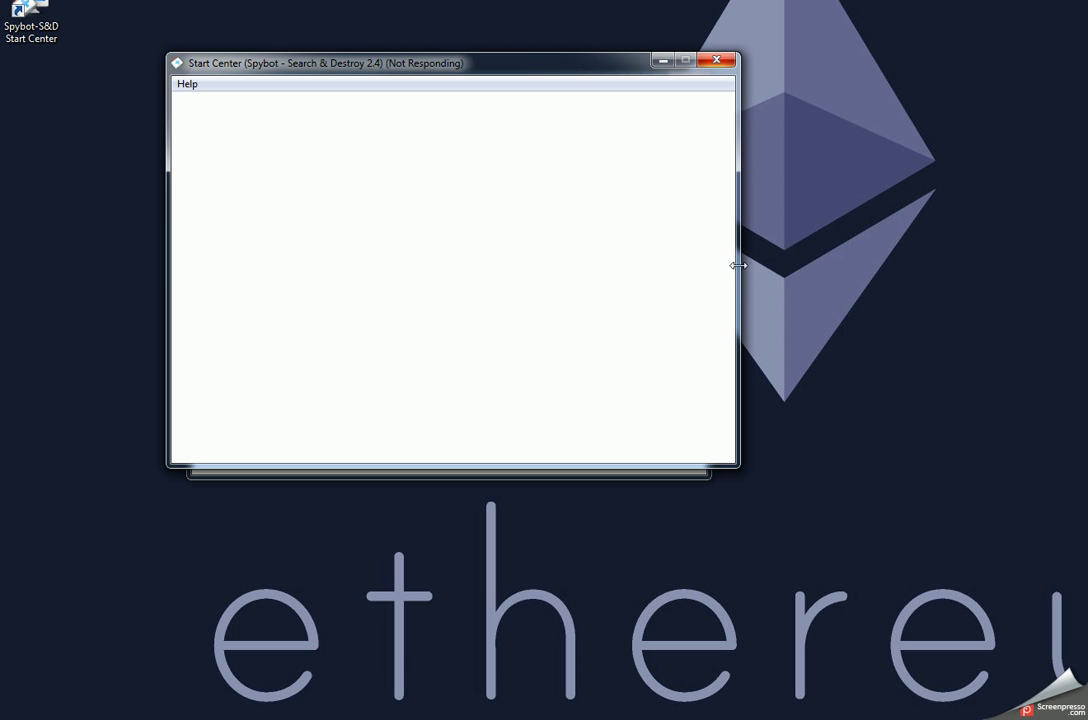
Move the Start Center and Update windows apart and start the malware signature update.
left_click_drag(431, 76, 711, 242)
left_click_drag(522, 85, 418, 36)
left_click_drag(697, 232, 693, 201)
left_click(498, 127)
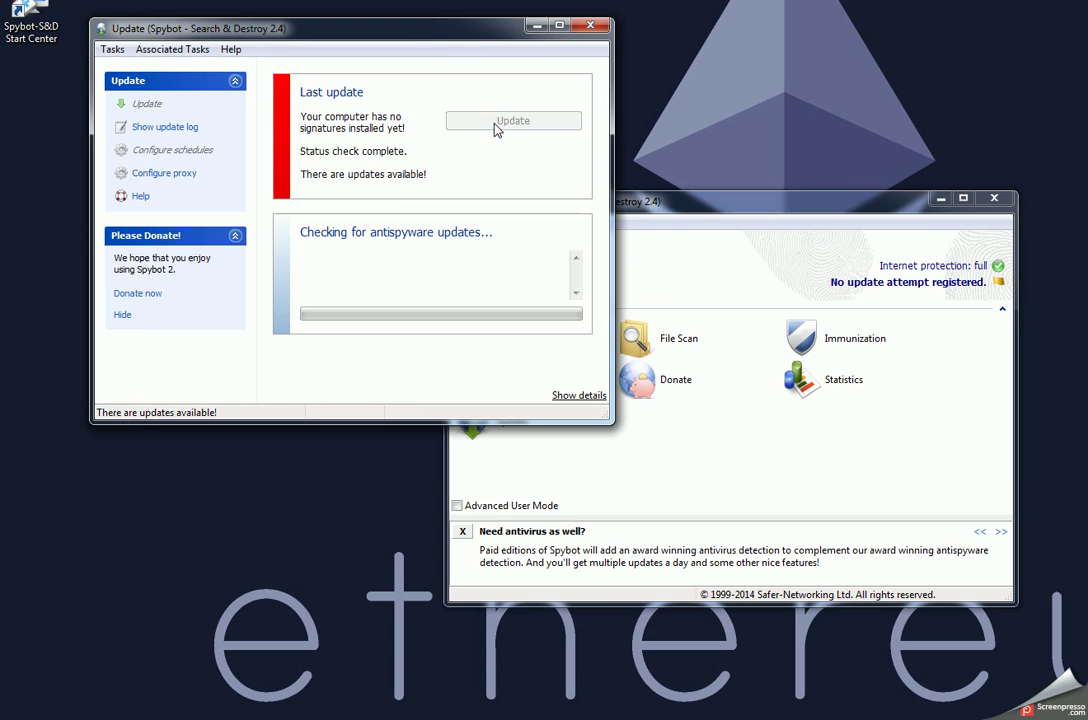
Remove the "Need antivirus as well?" notice from the Start Center and decline the informational help dialogs.
left_click_drag(707, 214, 746, 297)
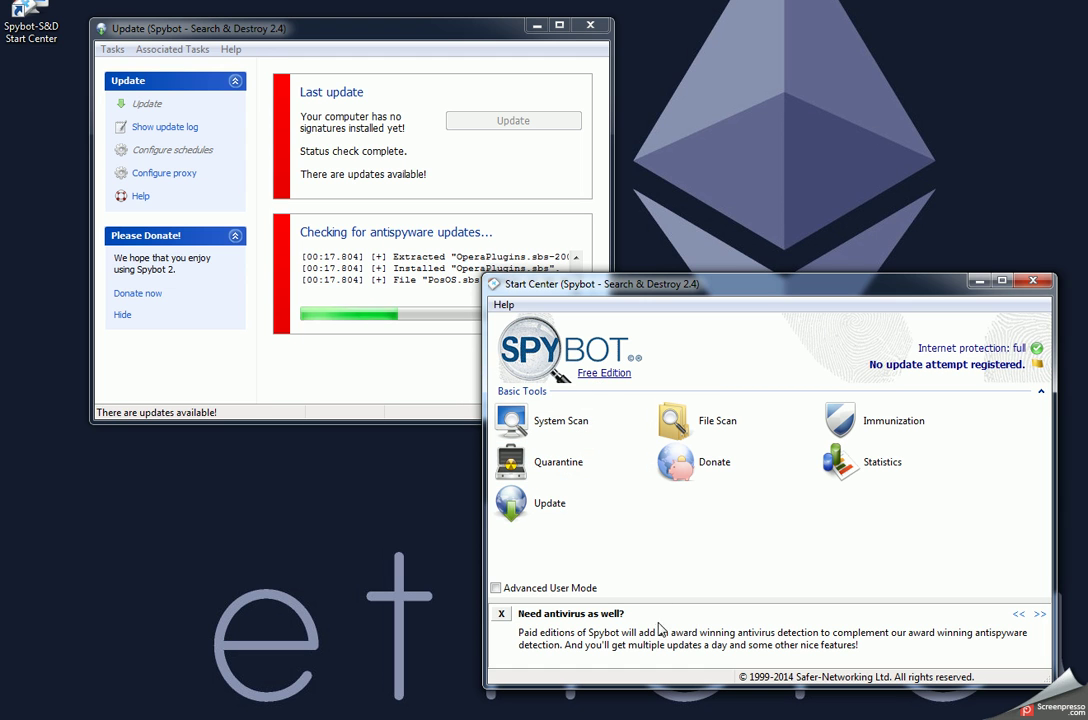
left_click(503, 614)
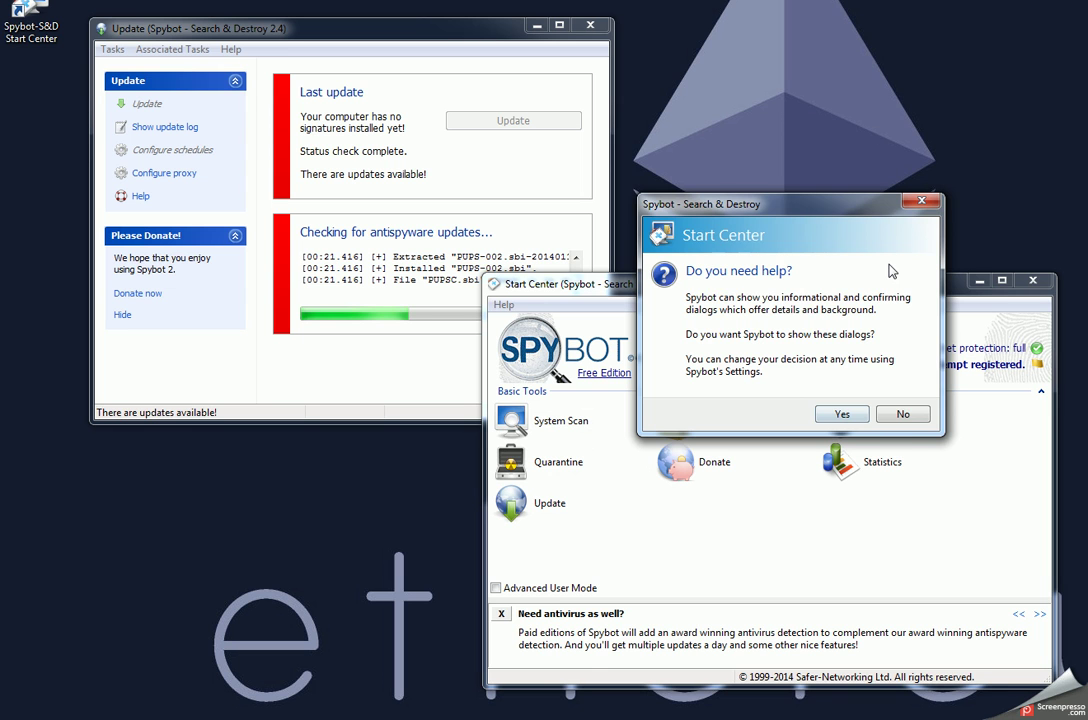
left_click(903, 414)
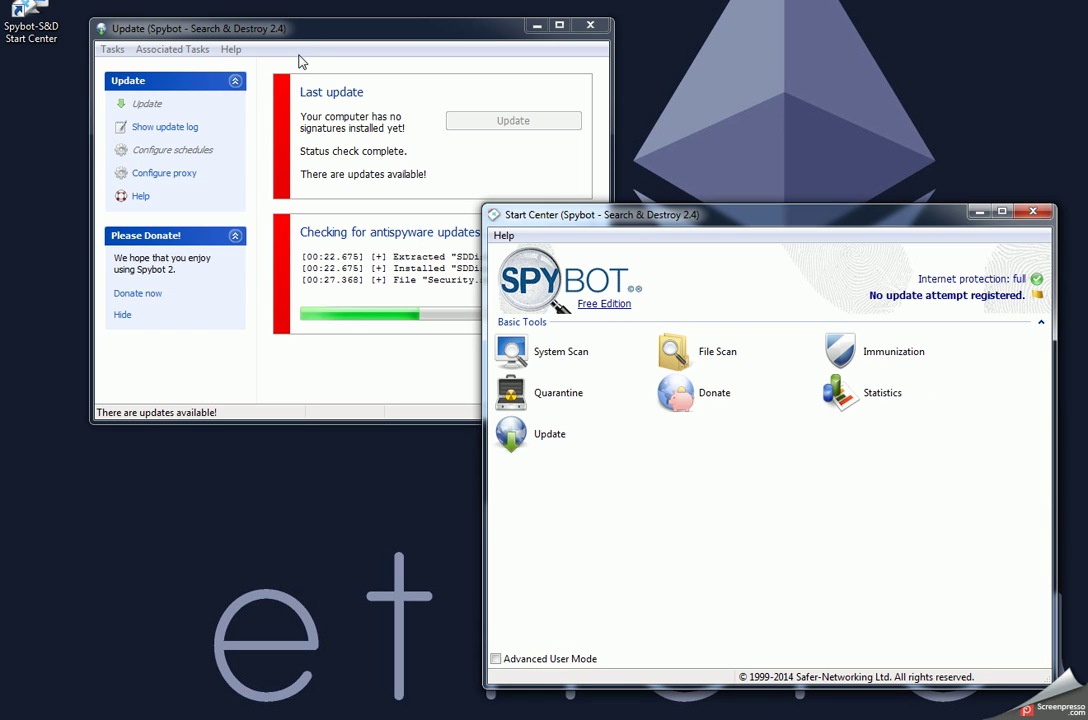
Move the Update window aside, open System Scan from the Start Center, and place its window beside the Update window.
left_click_drag(297, 43, 240, 85)
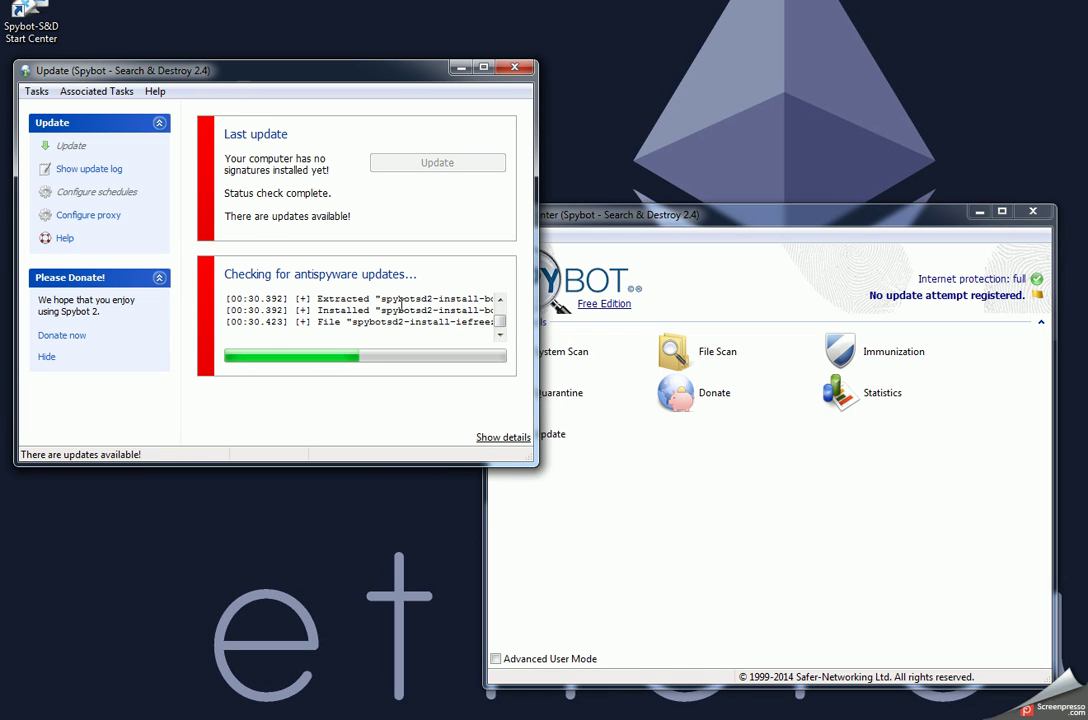
left_click(640, 238)
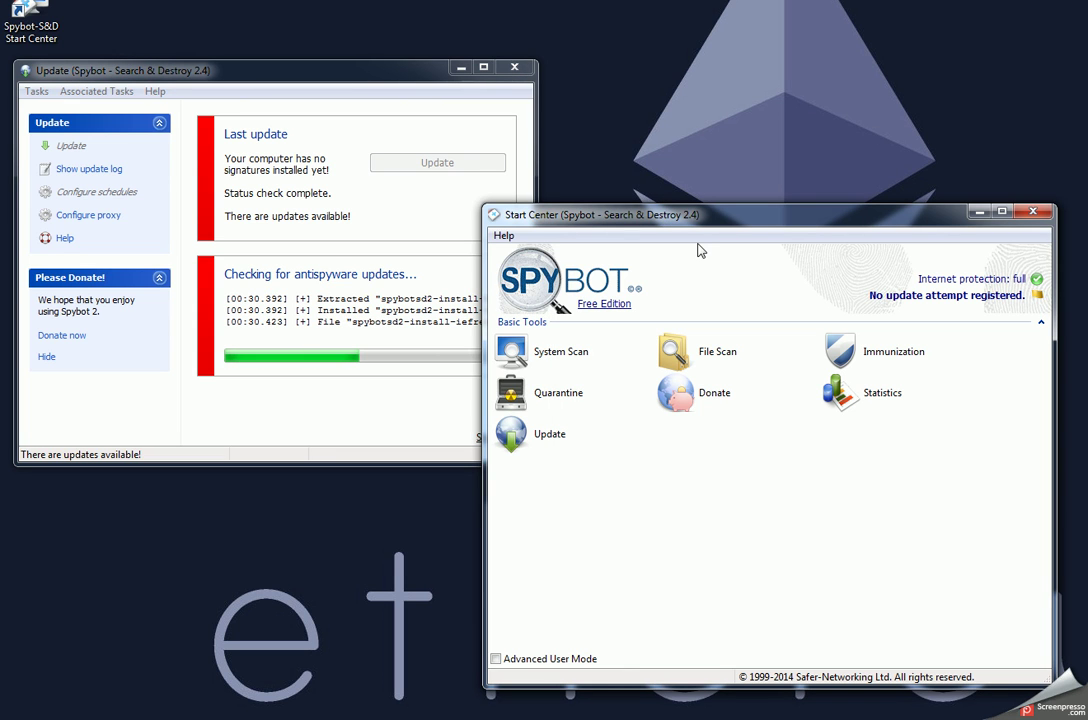
left_click(561, 352)
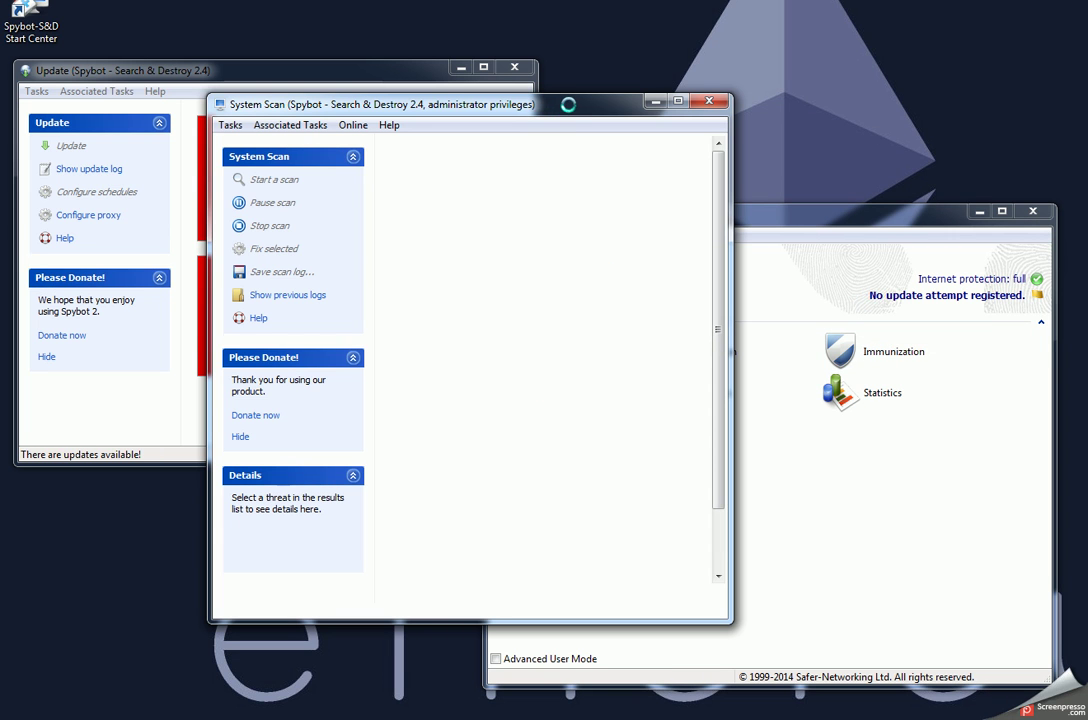
left_click_drag(569, 104, 880, 29)
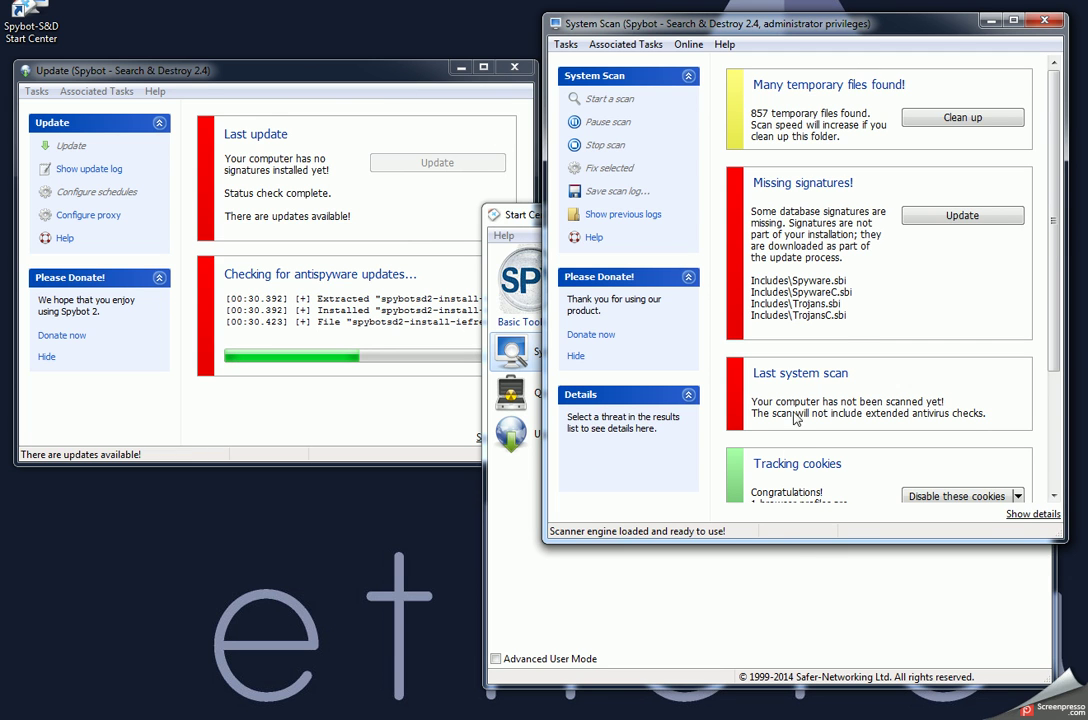
Make the System Scan window taller and review its status sections, from temporary files down to range of detections.
left_click(680, 600)
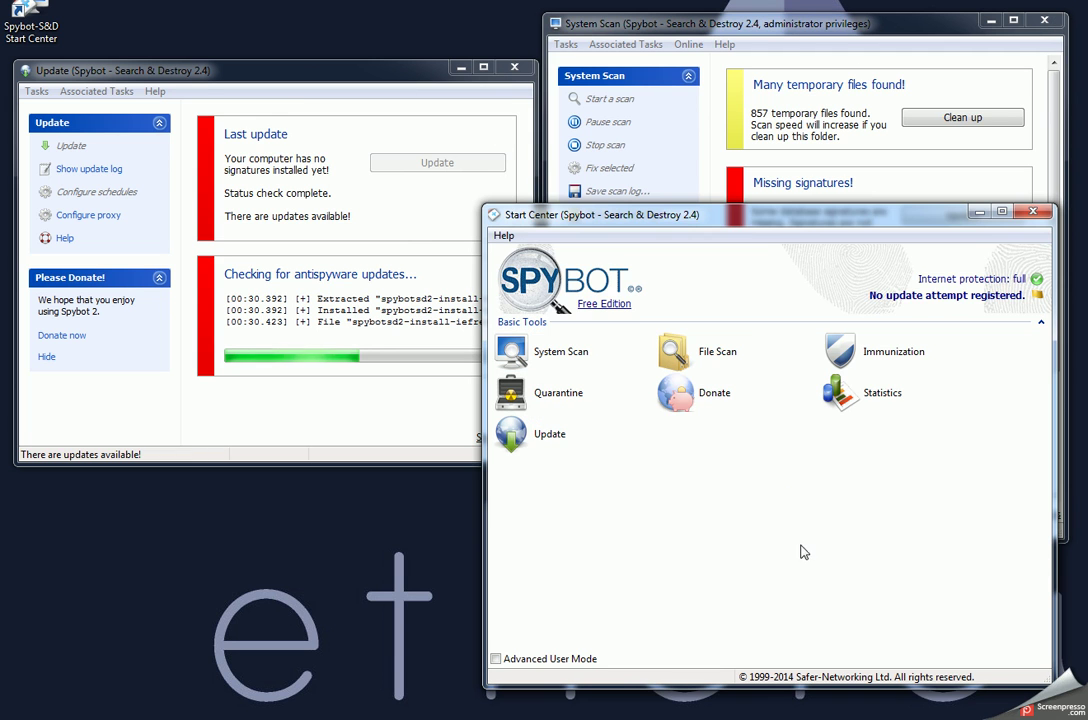
left_click(840, 176)
left_click_drag(790, 540, 782, 684)
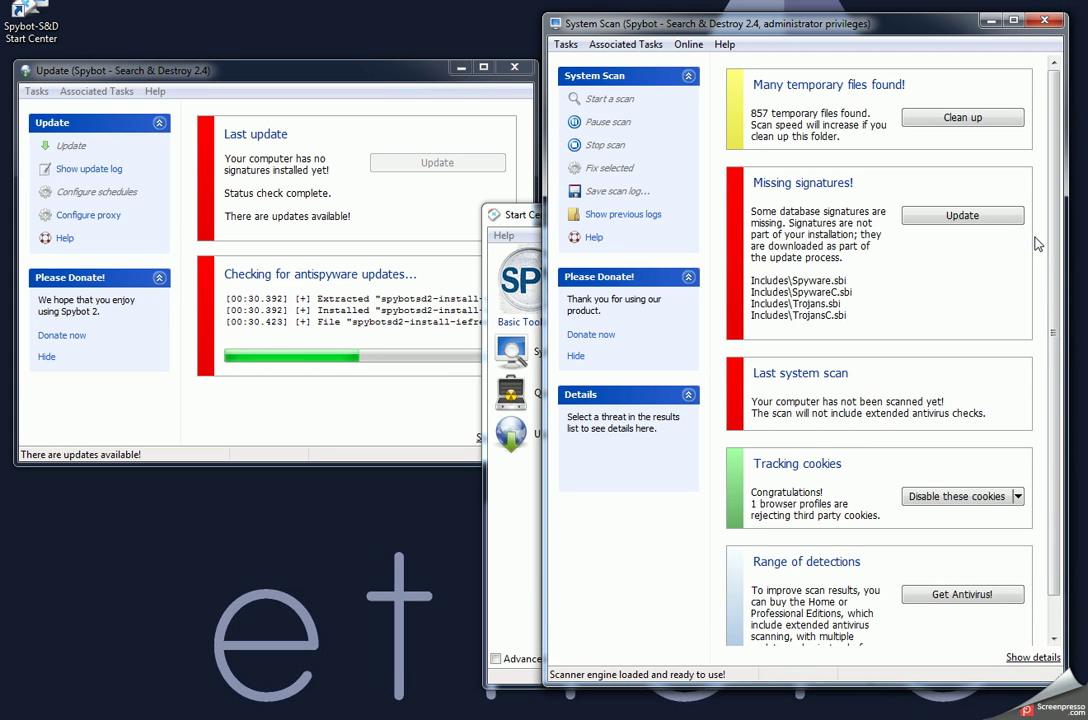
scroll(912, 537, "down", 1)
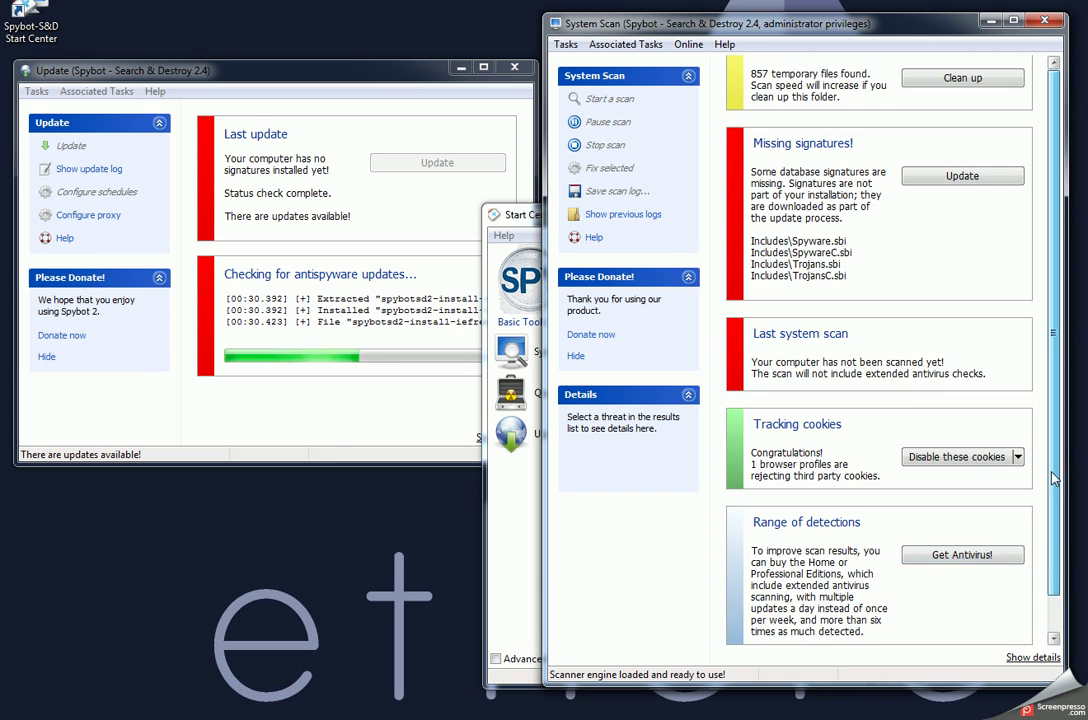
scroll(940, 500, "up", 1)
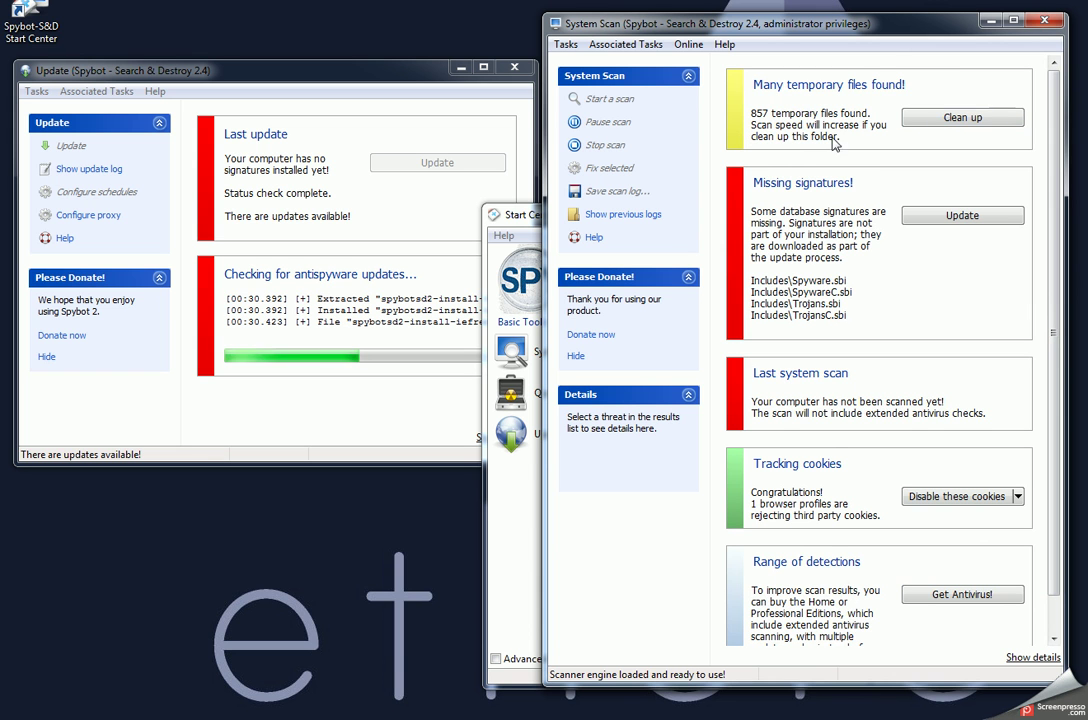
Minimize the System Scan window and reposition the Update and Start Center windows on the desktop.
left_click_drag(390, 77, 393, 34)
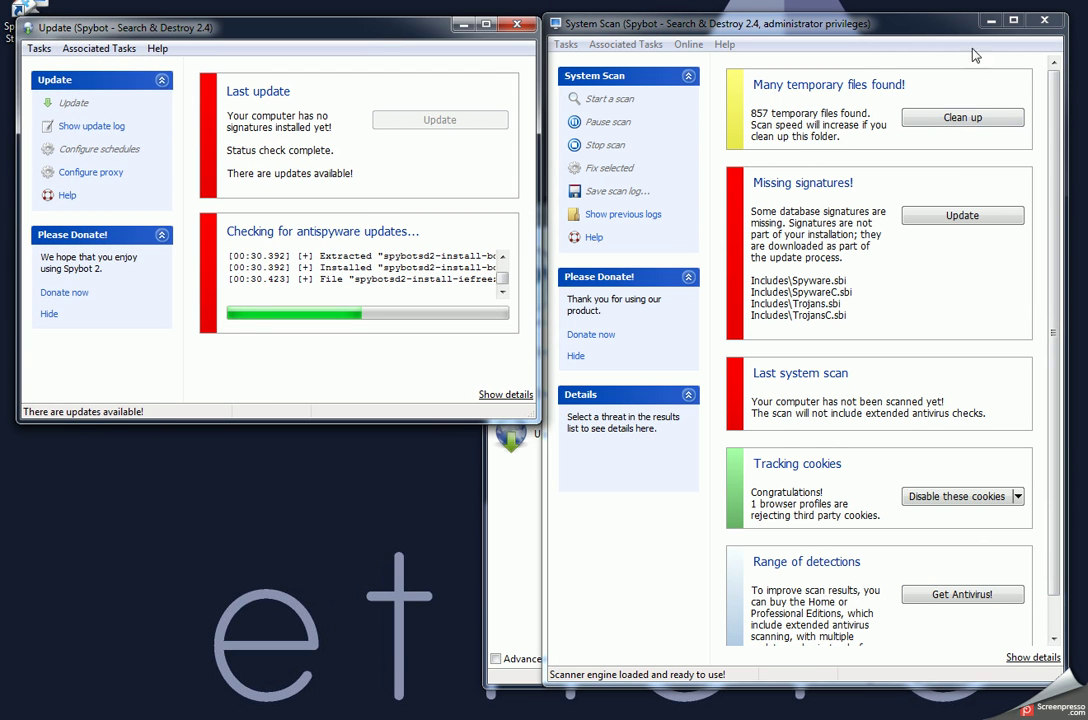
left_click(990, 20)
left_click_drag(816, 208, 782, 179)
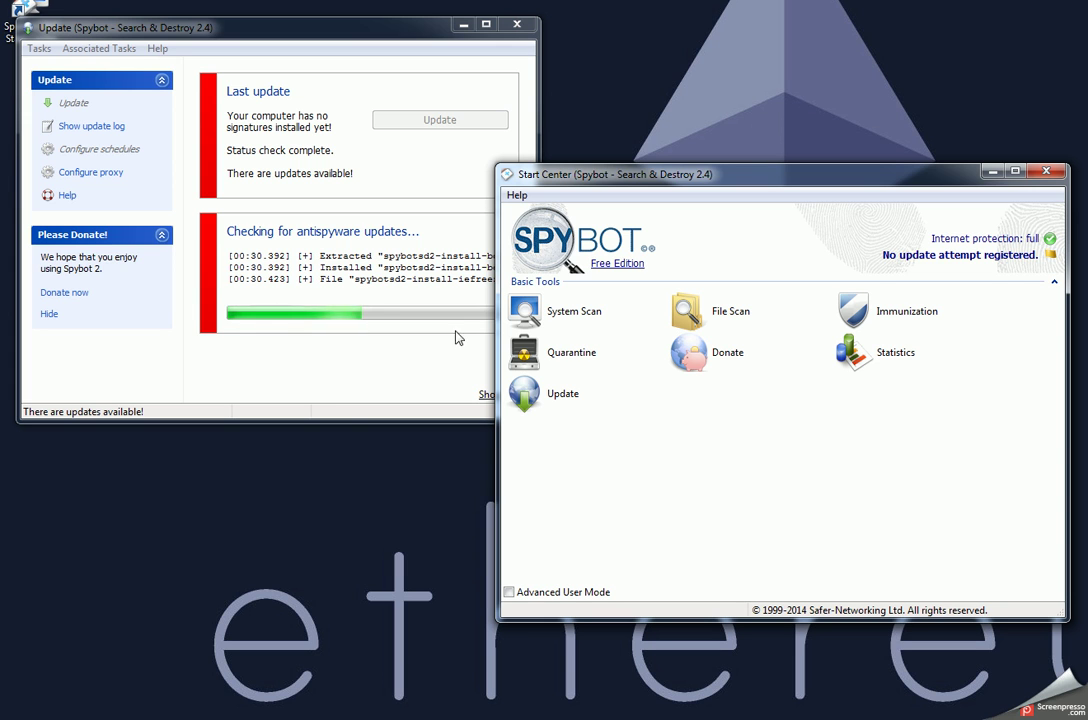
Make the Update window taller and move the Start Center window further down the desktop.
left_click(418, 364)
left_click_drag(436, 418, 435, 471)
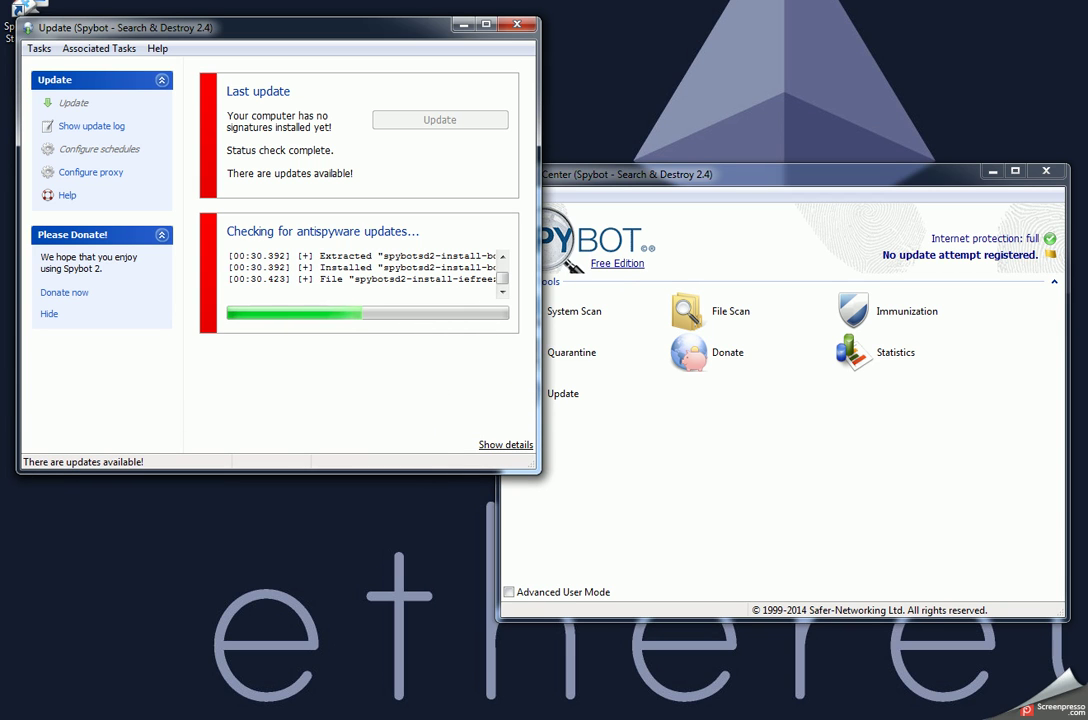
left_click(862, 186)
left_click_drag(862, 186, 865, 246)
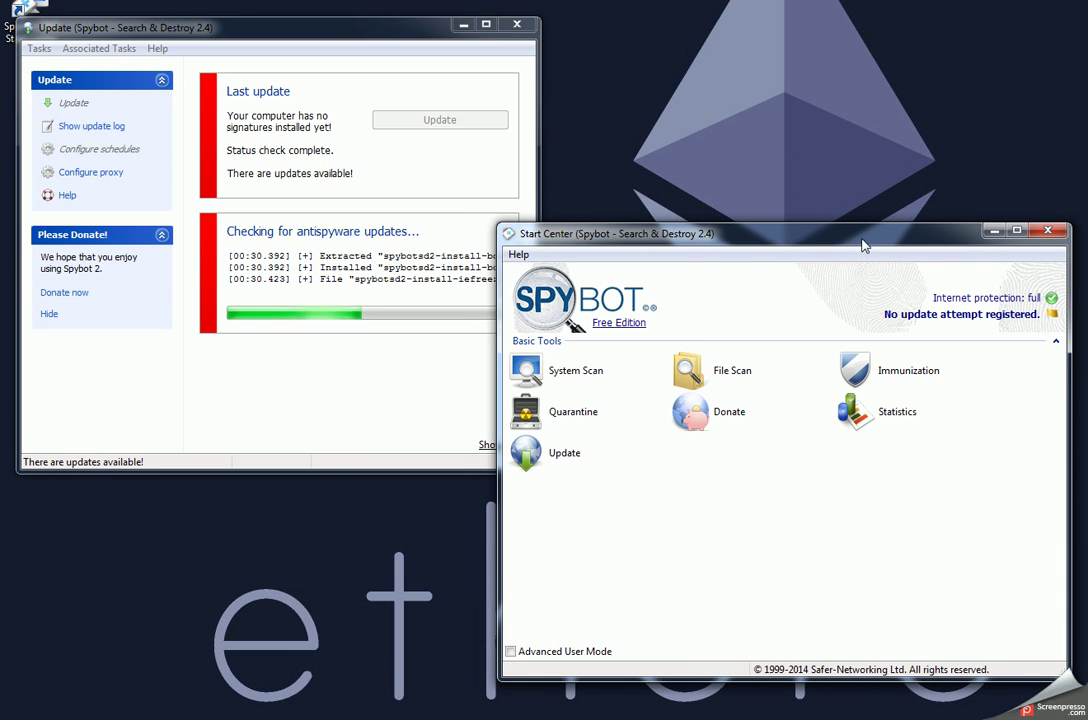
Minimize the Update window and close the Start Center.
left_click(463, 24)
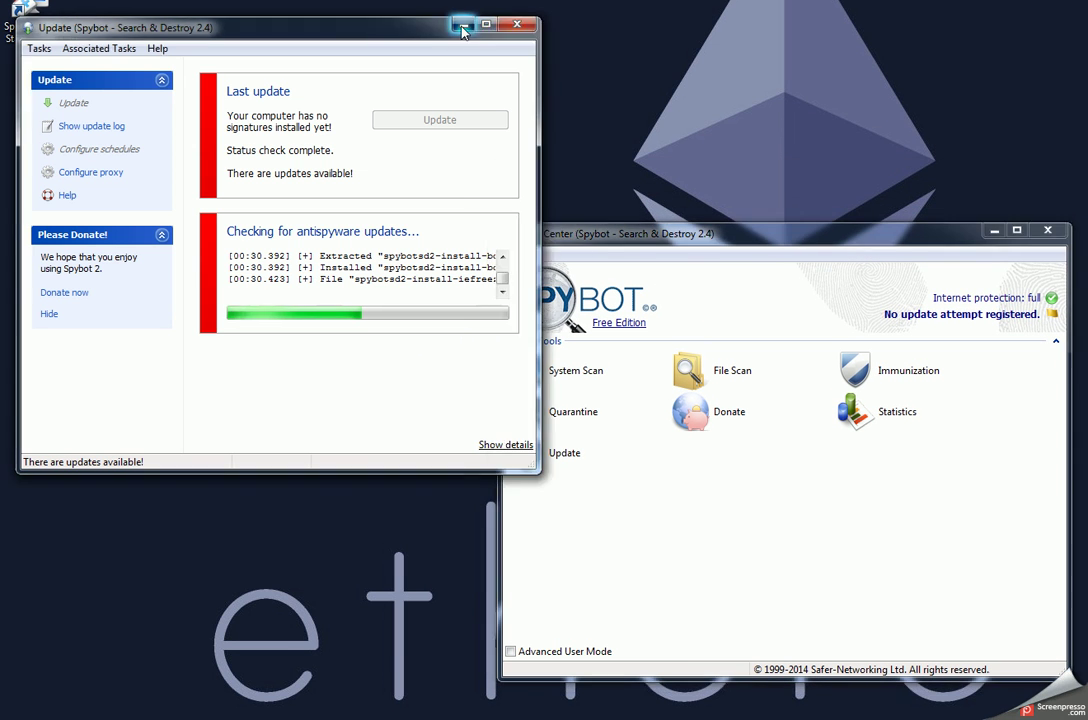
left_click_drag(842, 243, 572, 109)
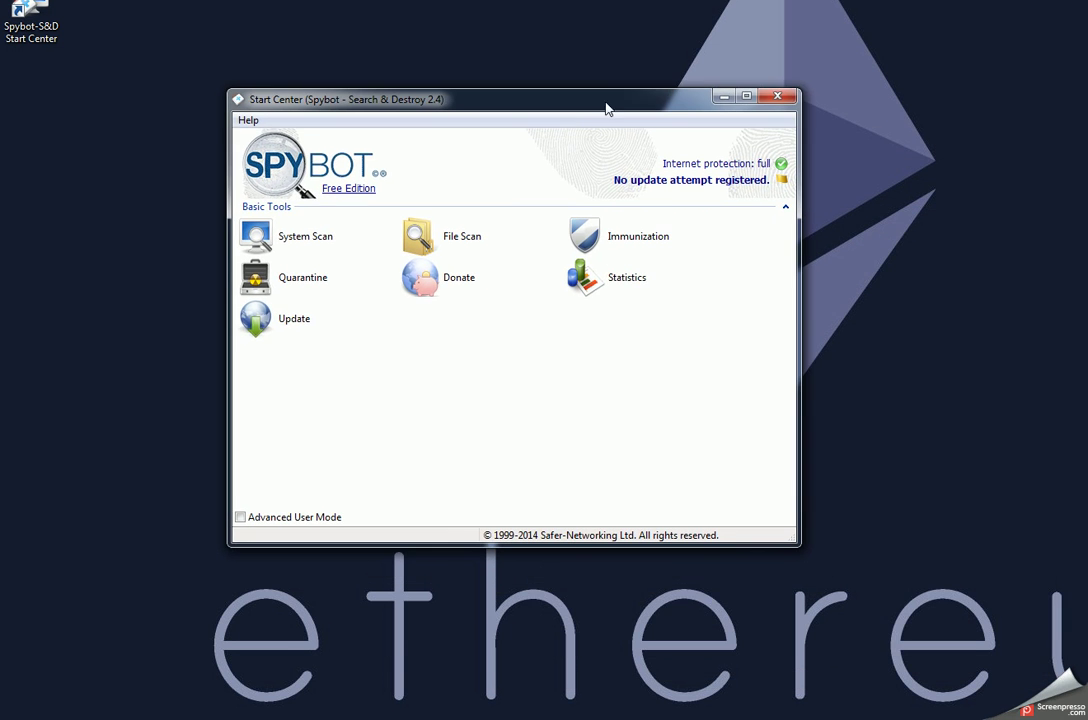
left_click(778, 96)
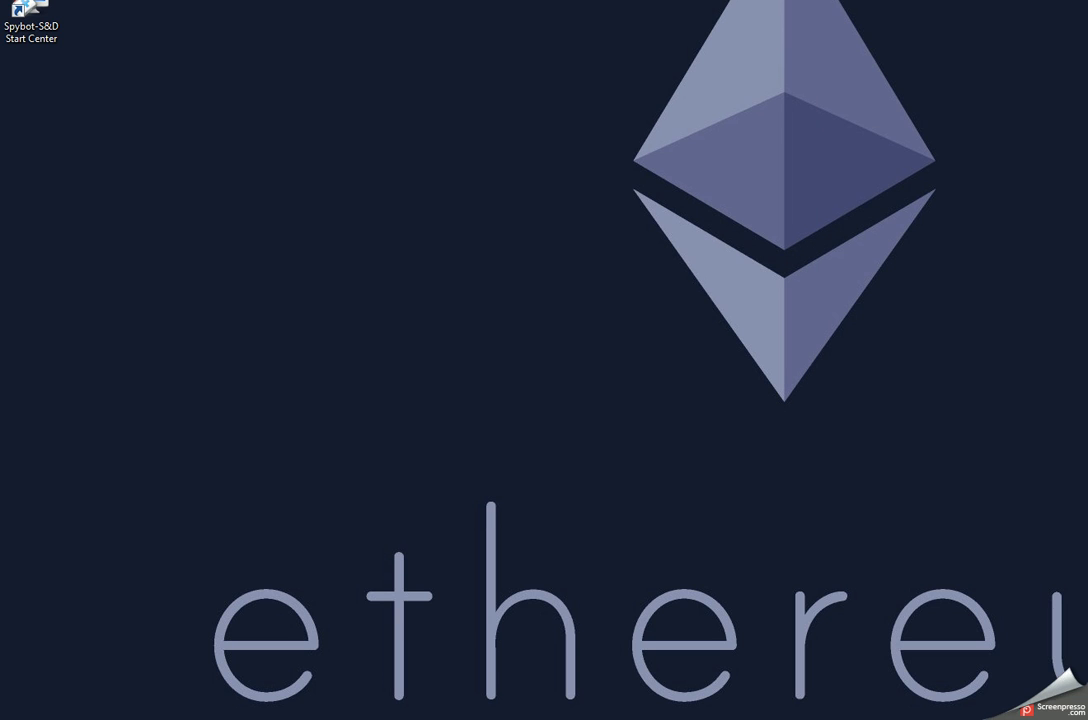